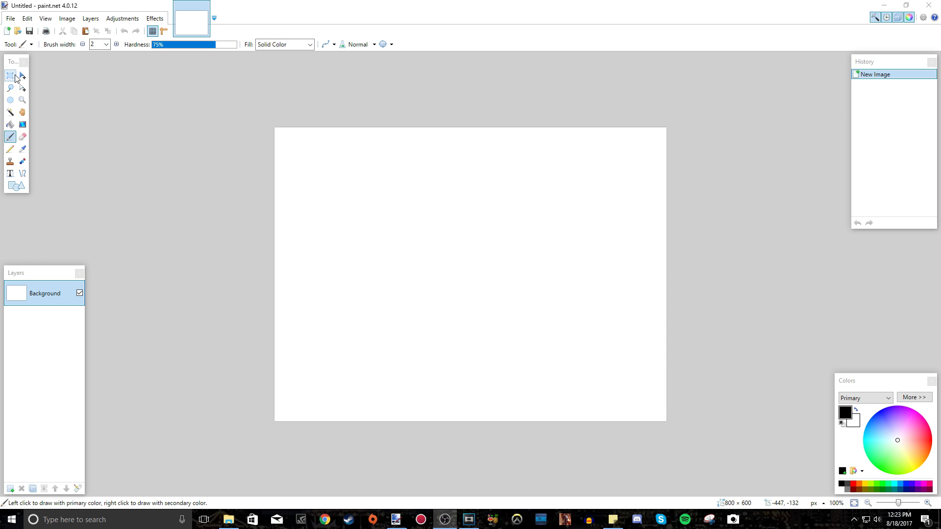
Cycle through the pan, rectangle select, shape, line, text, recolor, colour picker and paintbrush tools.
{"action": "left_click", "coordinate": [22, 112]}
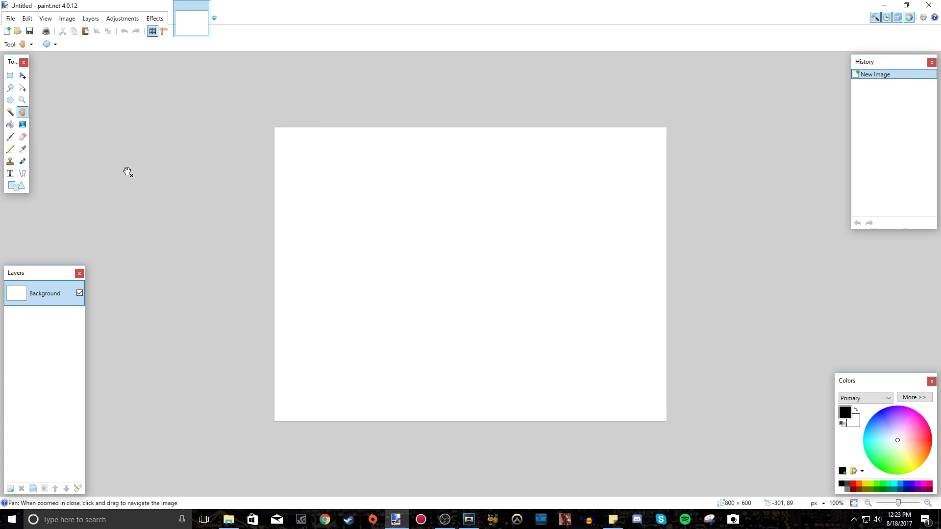
{"action": "left_click", "coordinate": [10, 75]}
{"action": "left_click", "coordinate": [14, 185]}
{"action": "left_click", "coordinate": [21, 174]}
{"action": "left_click", "coordinate": [9, 174]}
{"action": "left_click", "coordinate": [22, 161]}
{"action": "left_click", "coordinate": [22, 149]}
{"action": "left_click", "coordinate": [10, 137]}
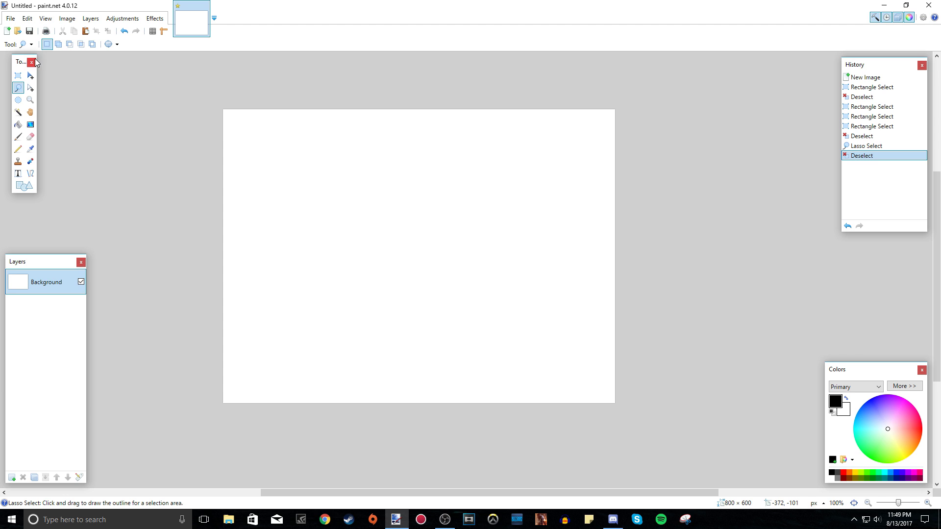
Reposition the Tools and History windows, then close the History window.
{"action": "left_click_drag", "start_coordinate": [18, 58], "coordinate": [26, 77]}
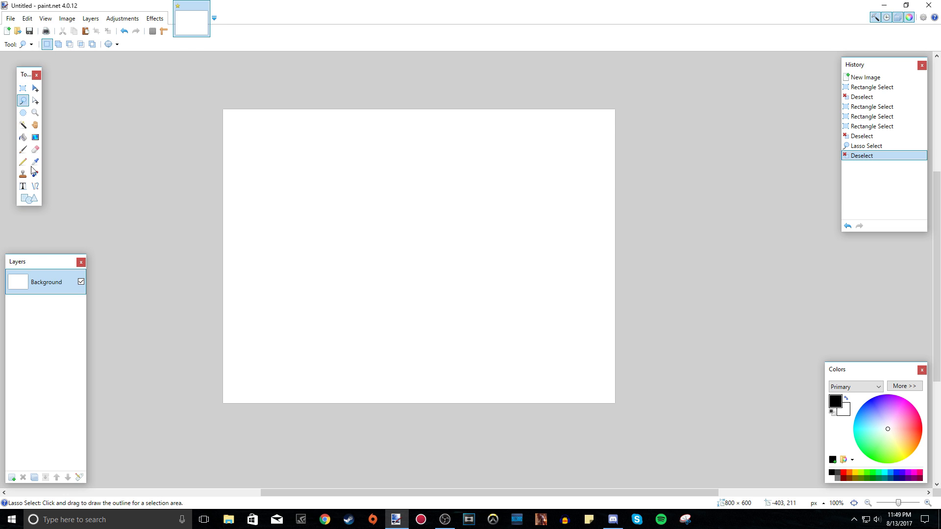
{"action": "mouse_move", "coordinate": [863, 67]}
{"action": "left_mouse_down"}
{"action": "mouse_move", "coordinate": [850, 81]}
{"action": "mouse_move", "coordinate": [857, 74]}
{"action": "left_mouse_up"}
{"action": "left_click", "coordinate": [907, 64]}
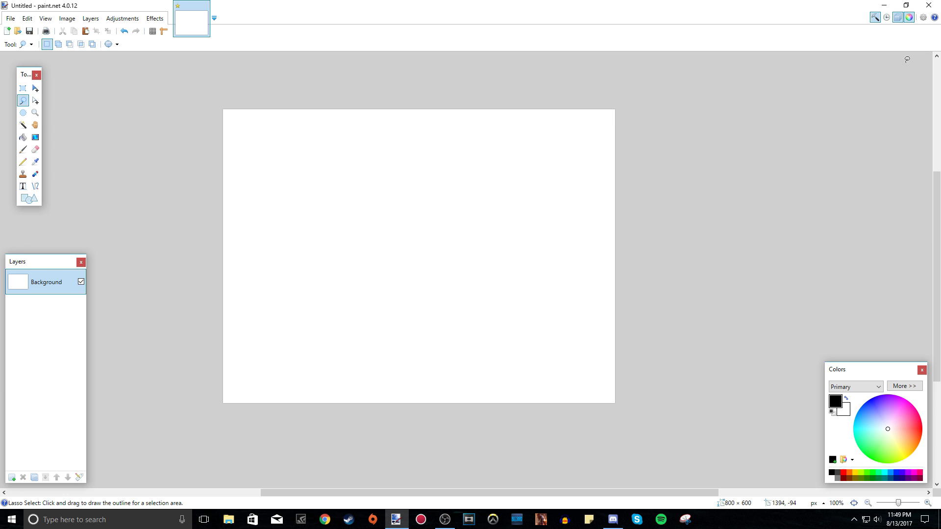
Reopen History, toggle the Tools, Colors and Layers windows off and on, and choose Rectangle Select.
{"action": "left_click", "coordinate": [887, 18]}
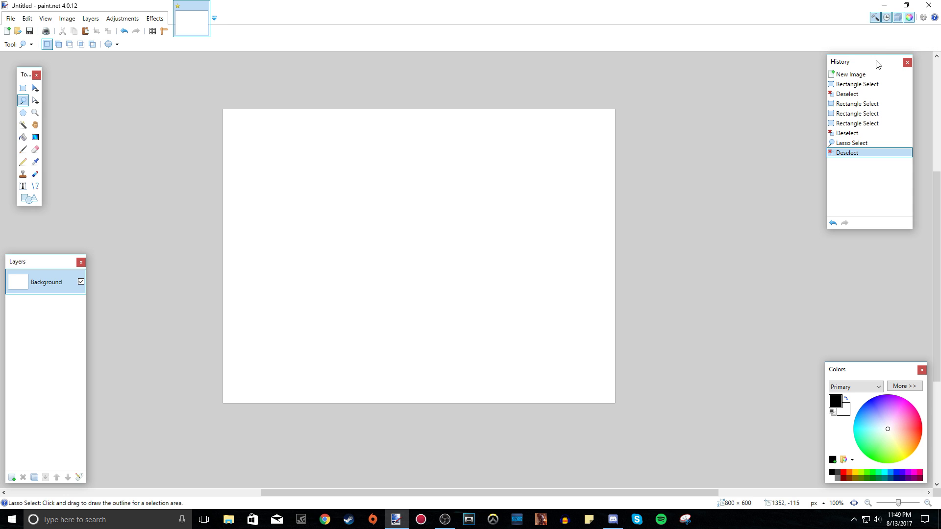
{"action": "left_click", "coordinate": [874, 19]}
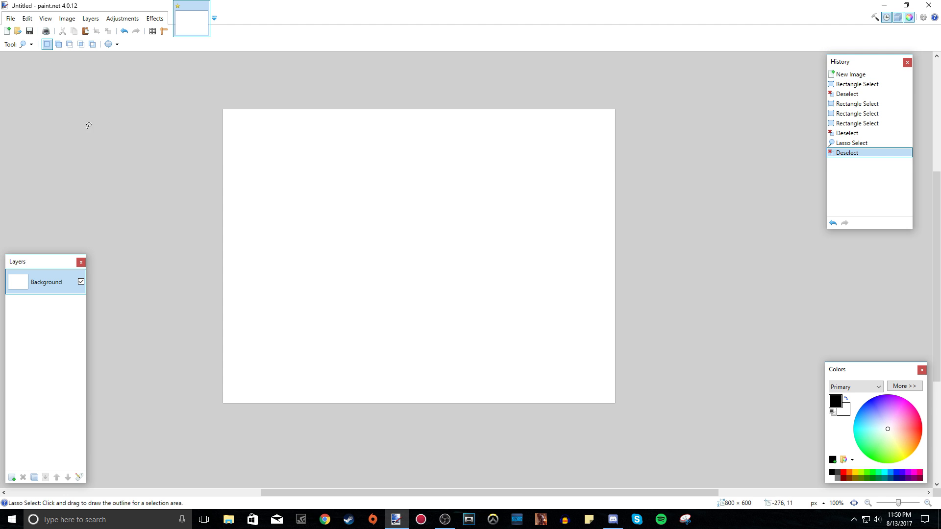
{"action": "left_click", "coordinate": [876, 18]}
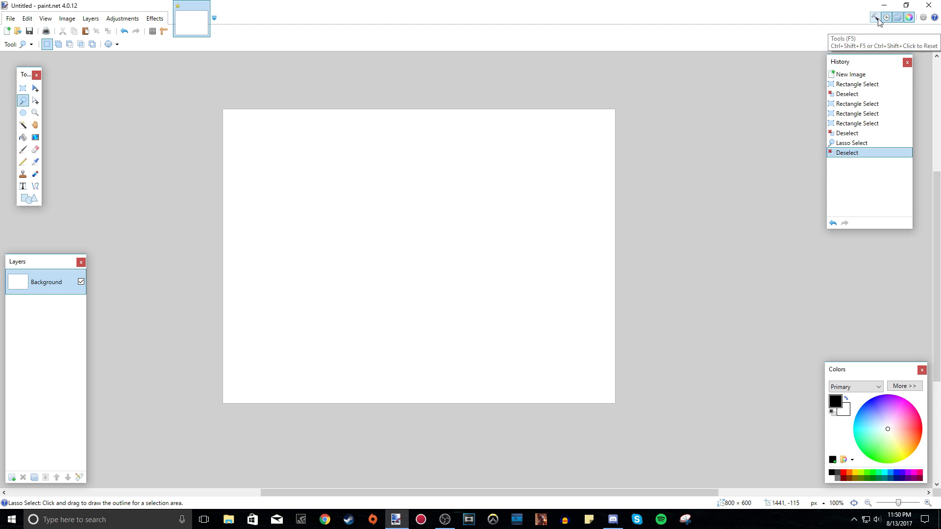
{"action": "left_click", "coordinate": [909, 17]}
{"action": "left_click", "coordinate": [910, 18]}
{"action": "left_click", "coordinate": [897, 18]}
{"action": "left_click", "coordinate": [897, 18]}
{"action": "left_click", "coordinate": [897, 18]}
{"action": "left_click", "coordinate": [897, 18]}
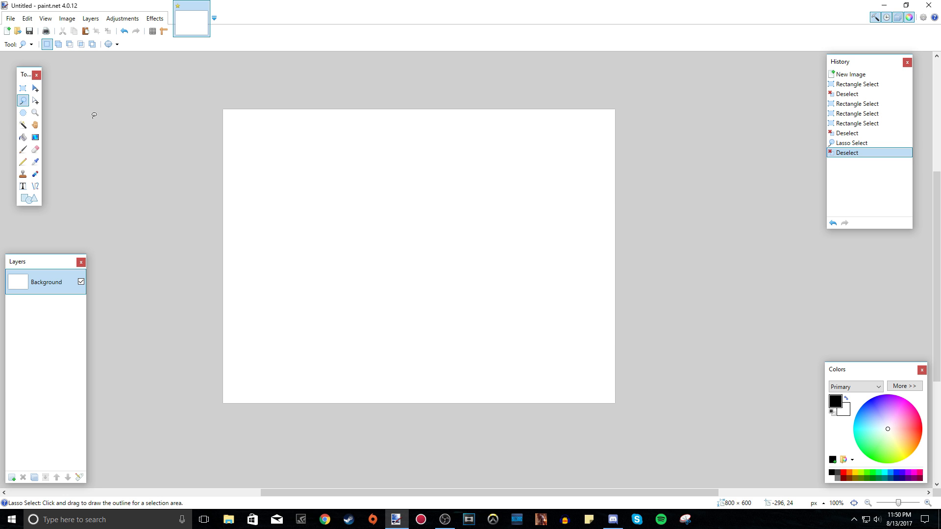
{"action": "left_click", "coordinate": [23, 89]}
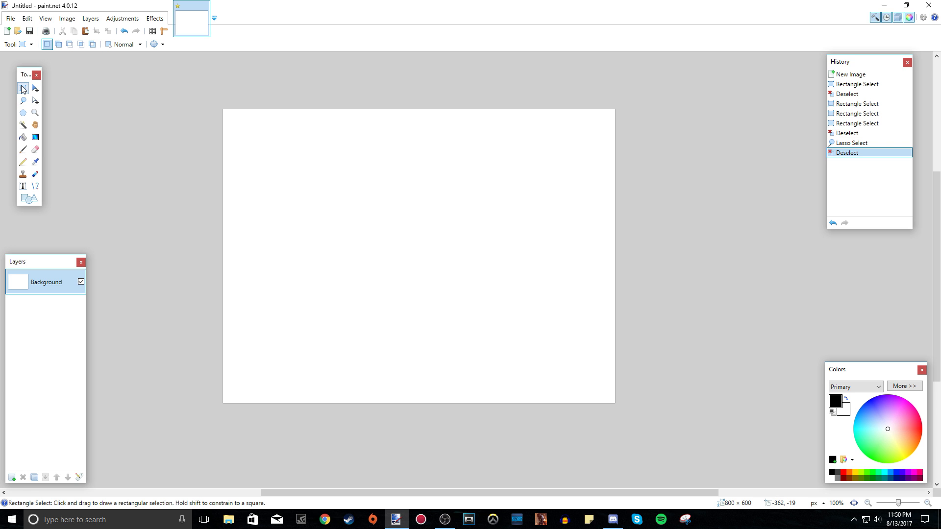
Drag several trial rectangle selections, ending with a roughly 600×367 one on the canvas.
{"action": "left_click_drag", "start_coordinate": [245, 157], "coordinate": [606, 337]}
{"action": "left_click_drag", "start_coordinate": [292, 141], "coordinate": [454, 371]}
{"action": "left_click_drag", "start_coordinate": [238, 187], "coordinate": [449, 287]}
{"action": "left_click_drag", "start_coordinate": [263, 150], "coordinate": [581, 350]}
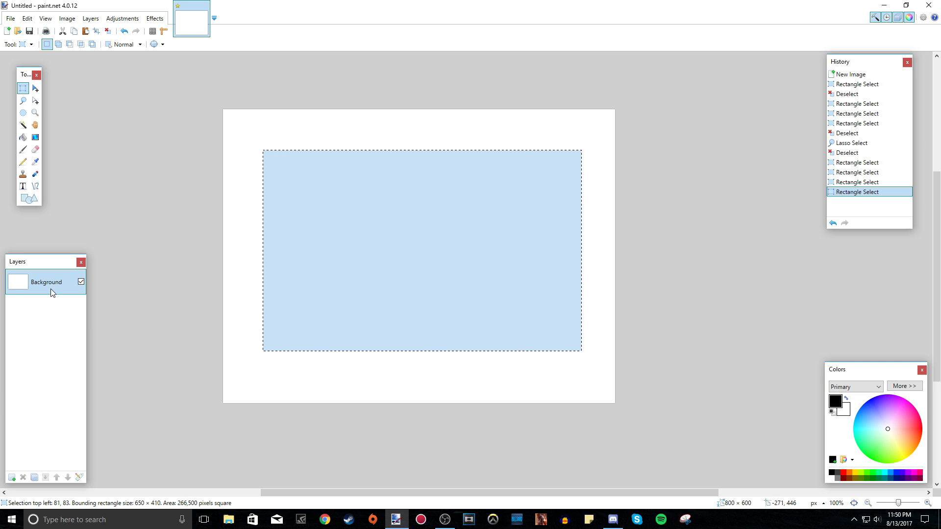
{"action": "left_click_drag", "start_coordinate": [221, 134], "coordinate": [347, 206]}
{"action": "left_click_drag", "start_coordinate": [262, 148], "coordinate": [556, 328]}
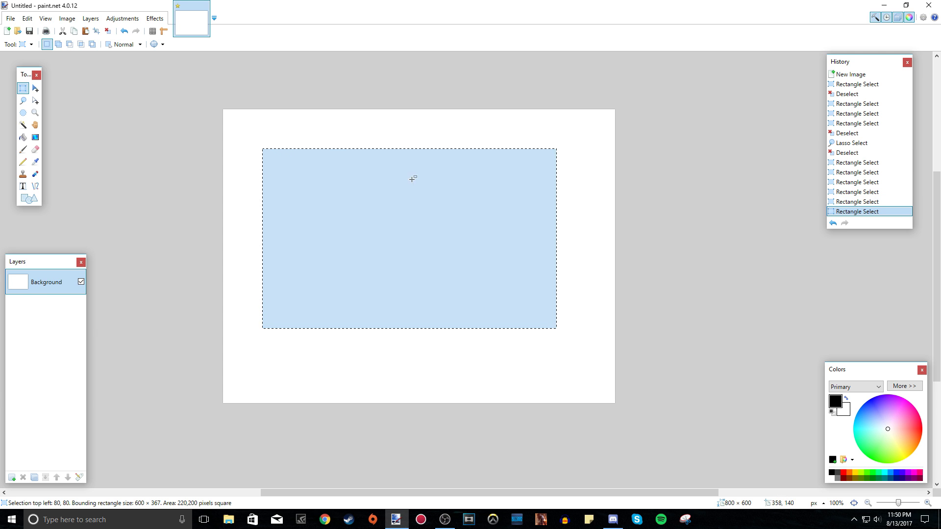
Try the Magic Wand, return to Rectangle Select, then choose the Paintbrush.
{"action": "left_click", "coordinate": [23, 125]}
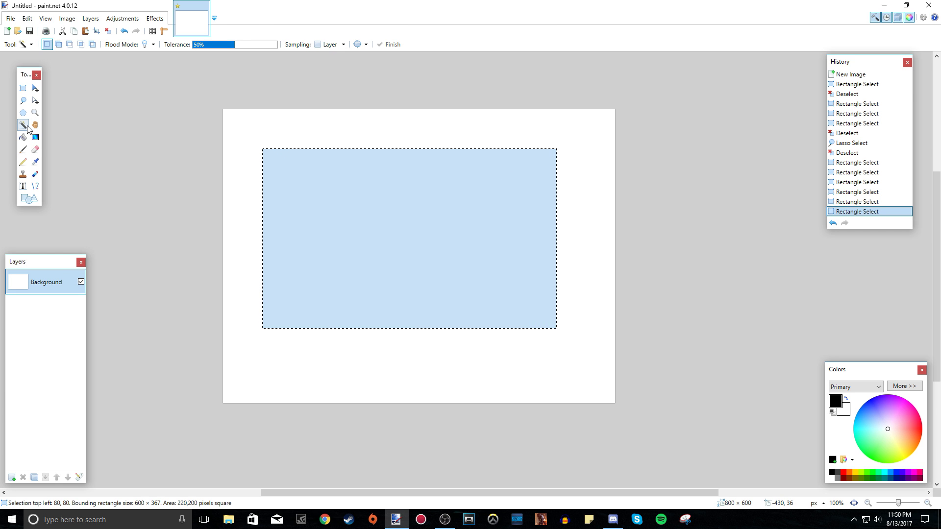
{"action": "left_click", "coordinate": [23, 88]}
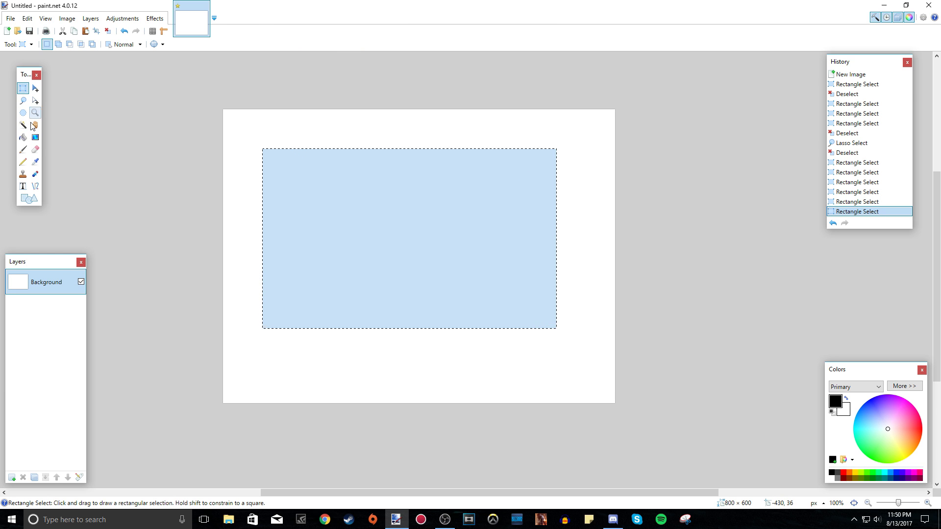
{"action": "left_click", "coordinate": [23, 150]}
Paint looping and zig-zag black strokes inside the selection, then undo them with Ctrl+Z.
{"action": "mouse_move", "coordinate": [376, 181]}
{"action": "left_mouse_down"}
{"action": "mouse_move", "coordinate": [470, 205]}
{"action": "mouse_move", "coordinate": [411, 249]}
{"action": "left_mouse_up"}
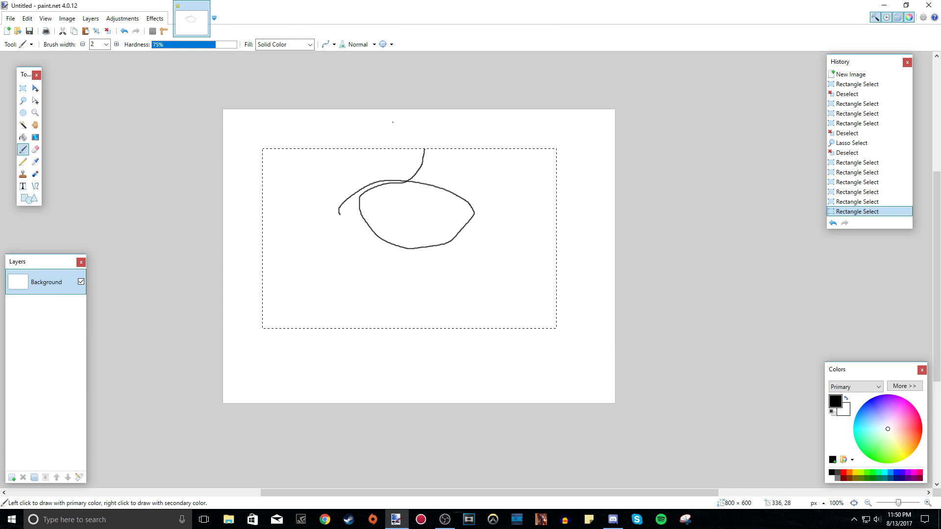
{"action": "mouse_move", "coordinate": [583, 177]}
{"action": "left_mouse_down"}
{"action": "mouse_move", "coordinate": [387, 269]}
{"action": "mouse_move", "coordinate": [432, 295]}
{"action": "mouse_move", "coordinate": [312, 264]}
{"action": "mouse_move", "coordinate": [393, 234]}
{"action": "mouse_move", "coordinate": [376, 278]}
{"action": "mouse_move", "coordinate": [303, 235]}
{"action": "mouse_move", "coordinate": [380, 200]}
{"action": "mouse_move", "coordinate": [394, 253]}
{"action": "mouse_move", "coordinate": [397, 177]}
{"action": "mouse_move", "coordinate": [378, 212]}
{"action": "left_mouse_up"}
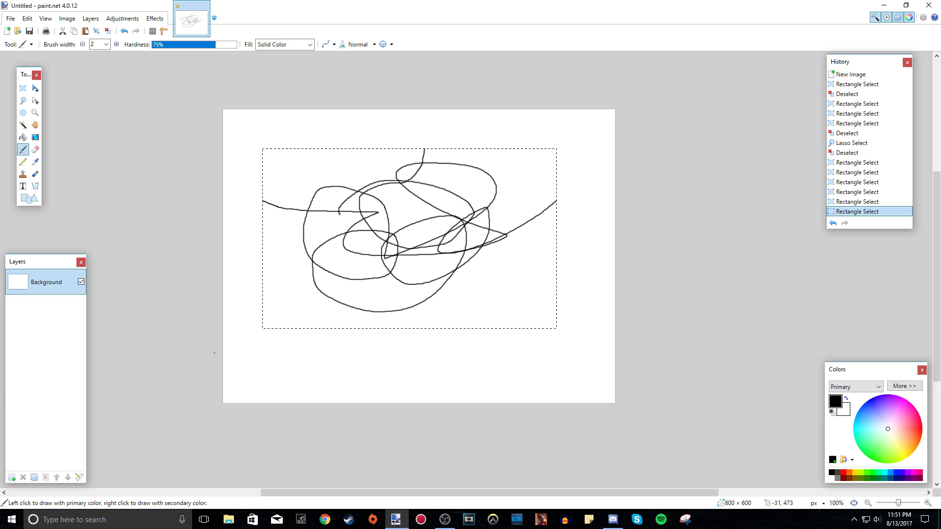
{"action": "mouse_move", "coordinate": [400, 362]}
{"action": "left_mouse_down"}
{"action": "mouse_move", "coordinate": [275, 333]}
{"action": "mouse_move", "coordinate": [260, 299]}
{"action": "mouse_move", "coordinate": [343, 229]}
{"action": "mouse_move", "coordinate": [294, 289]}
{"action": "mouse_move", "coordinate": [304, 269]}
{"action": "left_mouse_up"}
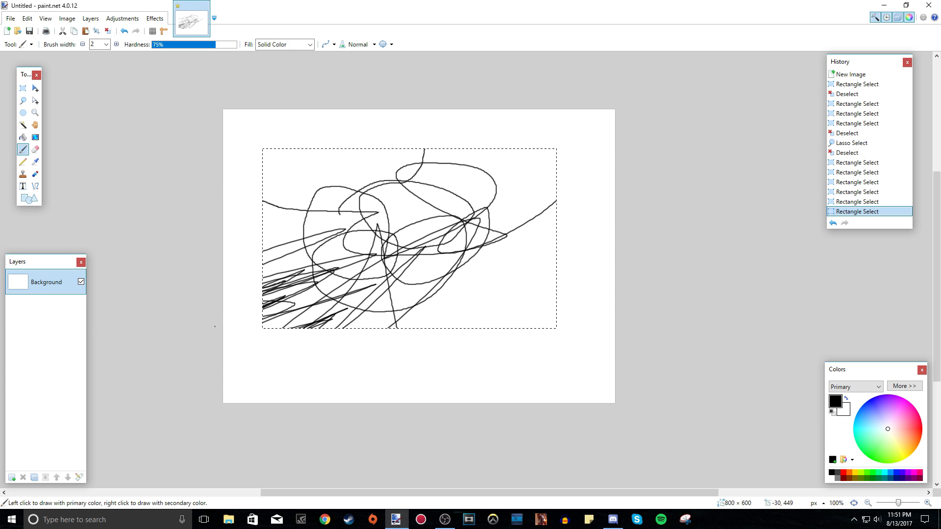
{"action": "mouse_move", "coordinate": [251, 309]}
{"action": "left_mouse_down"}
{"action": "mouse_move", "coordinate": [252, 288]}
{"action": "mouse_move", "coordinate": [270, 278]}
{"action": "mouse_move", "coordinate": [236, 213]}
{"action": "mouse_move", "coordinate": [319, 181]}
{"action": "mouse_move", "coordinate": [220, 187]}
{"action": "left_mouse_up"}
{"action": "mouse_move", "coordinate": [407, 118]}
{"action": "left_mouse_down"}
{"action": "mouse_move", "coordinate": [563, 275]}
{"action": "mouse_move", "coordinate": [544, 333]}
{"action": "mouse_move", "coordinate": [274, 274]}
{"action": "mouse_move", "coordinate": [377, 308]}
{"action": "left_mouse_up"}
{"action": "left_click_drag", "start_coordinate": [337, 209], "coordinate": [339, 212]}
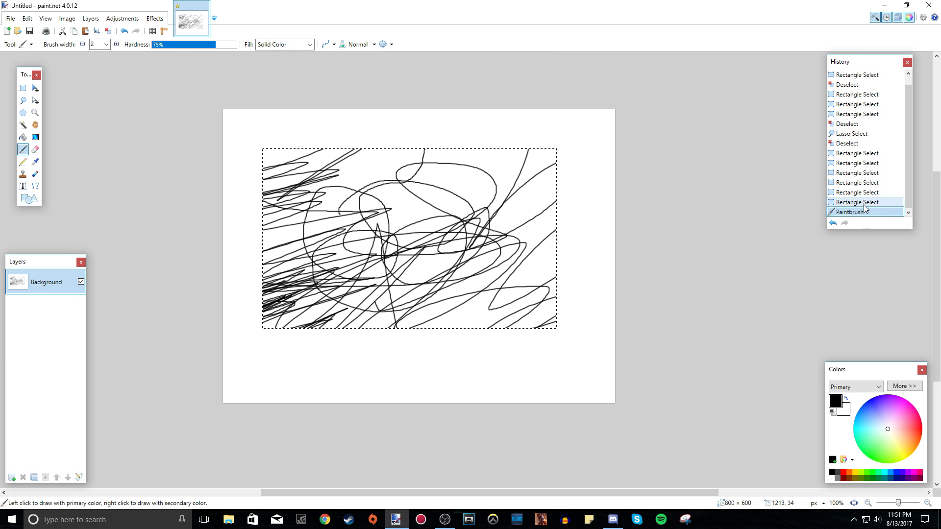
{"action": "key", "text": "ctrl+z"}
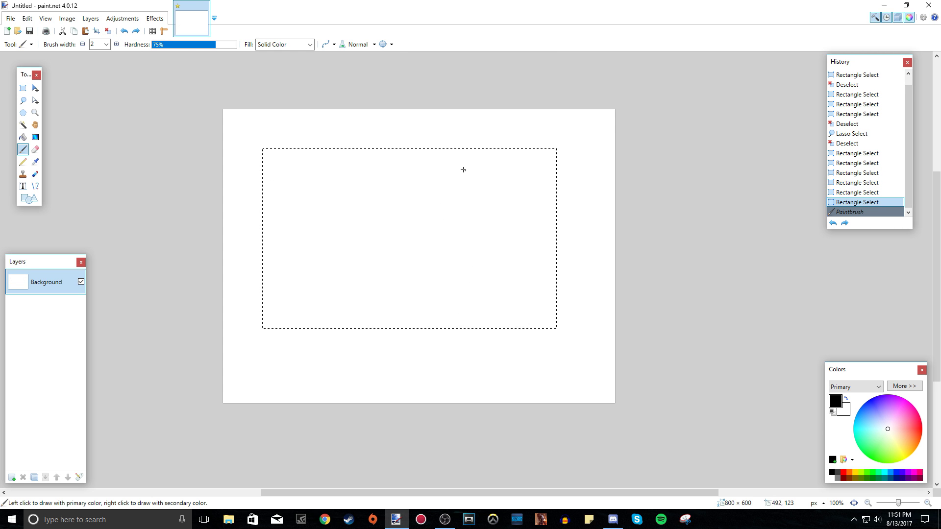
Select a 448×275 rectangle, move its pixels, shrink them from the top-right corner, and commit.
{"action": "left_click", "coordinate": [23, 88]}
{"action": "left_click_drag", "start_coordinate": [307, 182], "coordinate": [527, 316]}
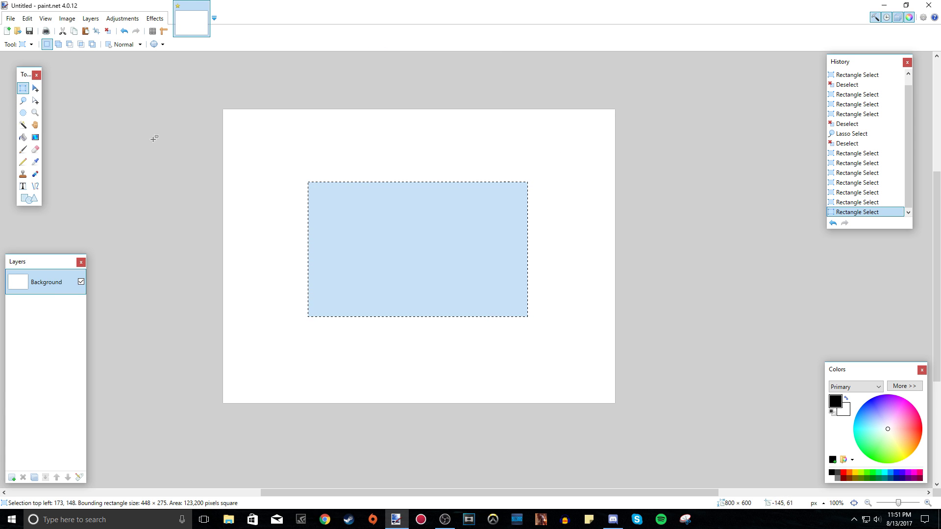
{"action": "left_click", "coordinate": [36, 90]}
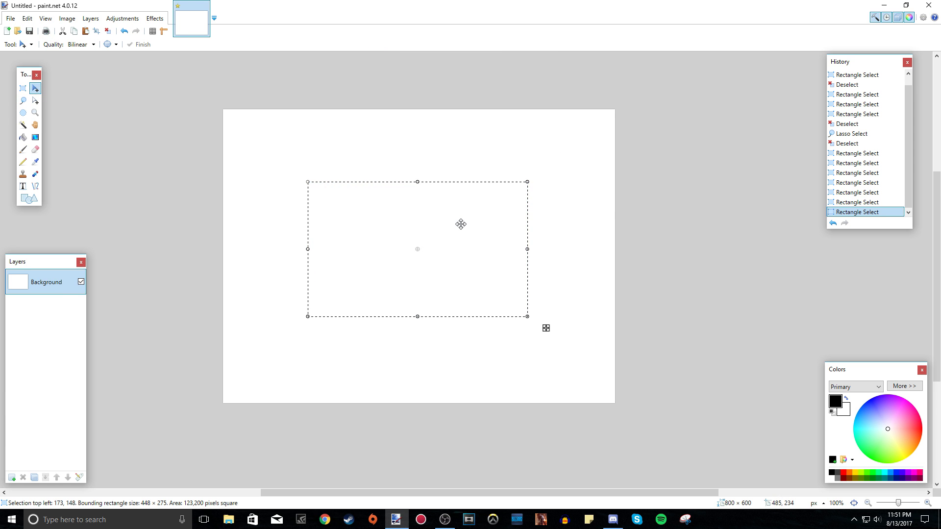
{"action": "left_click_drag", "start_coordinate": [442, 222], "coordinate": [473, 213]}
{"action": "left_click_drag", "start_coordinate": [531, 182], "coordinate": [500, 198]}
{"action": "left_click", "coordinate": [107, 31]}
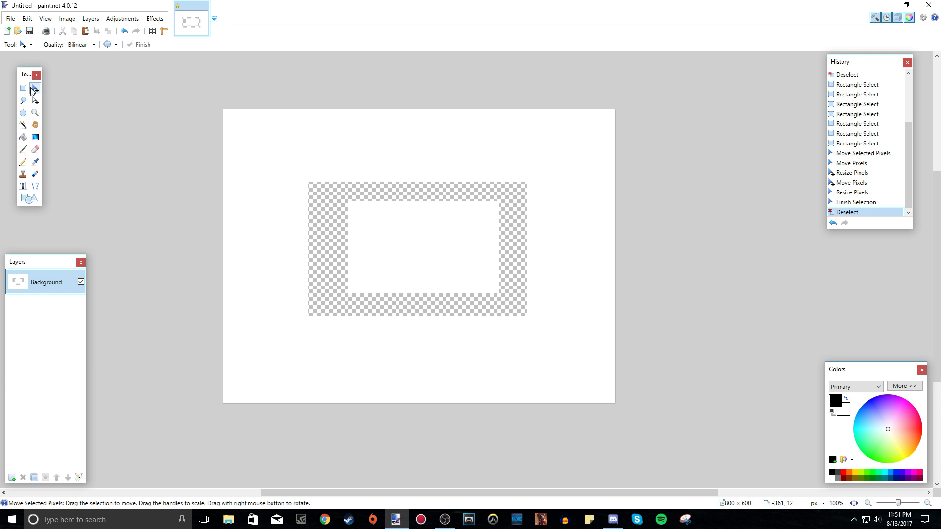
Select the whole image, move it around, then undo that move.
{"action": "key", "text": "ctrl+a"}
{"action": "left_click_drag", "start_coordinate": [439, 220], "coordinate": [382, 233]}
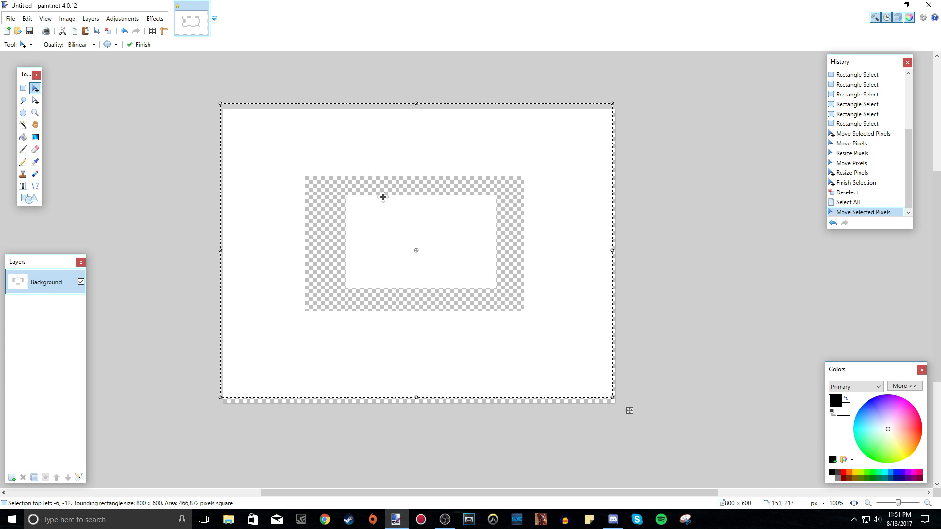
{"action": "left_click_drag", "start_coordinate": [303, 166], "coordinate": [436, 194]}
{"action": "key", "text": "ctrl+z"}
Select a thin strip near the top, shift its pixels right, then select the entire canvas.
{"action": "key", "text": "s"}
{"action": "left_click_drag", "start_coordinate": [288, 137], "coordinate": [470, 162]}
{"action": "left_click", "coordinate": [35, 88]}
{"action": "left_click_drag", "start_coordinate": [424, 143], "coordinate": [506, 152]}
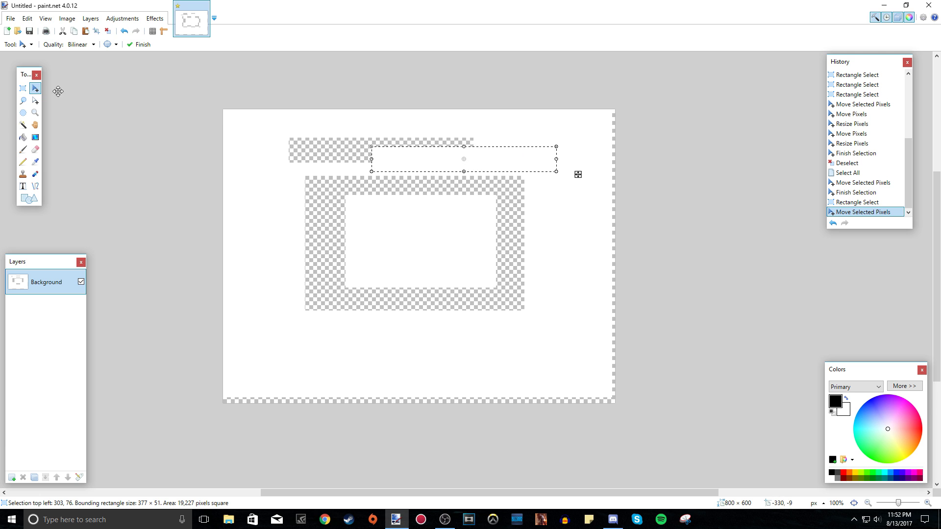
{"action": "left_click", "coordinate": [23, 88]}
{"action": "left_click_drag", "start_coordinate": [219, 105], "coordinate": [646, 424]}
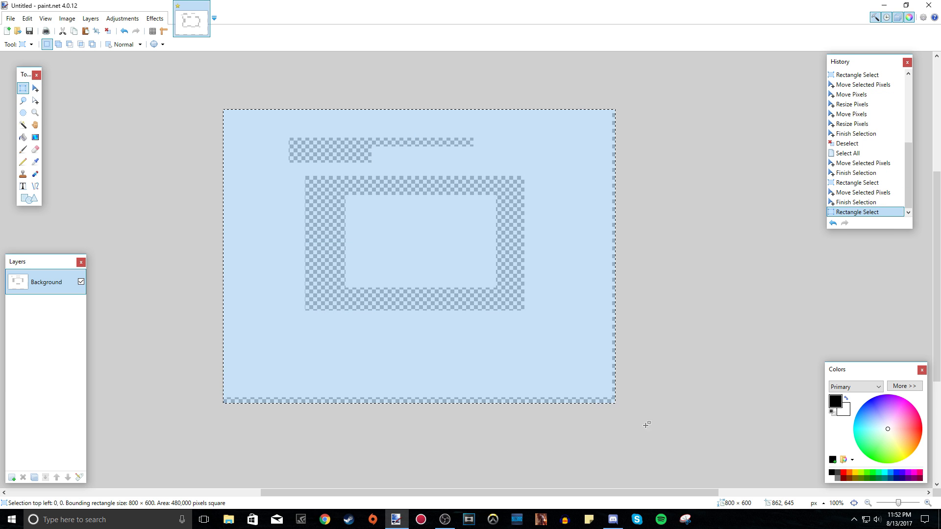
Choose the Paint Bucket with white as the primary colour.
{"action": "left_click", "coordinate": [23, 137]}
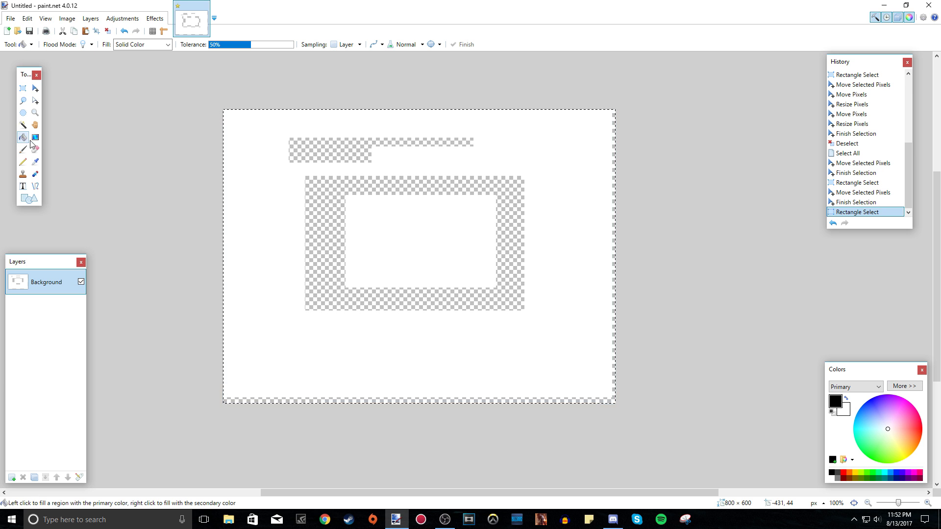
{"action": "left_click", "coordinate": [845, 411]}
{"action": "left_click", "coordinate": [846, 399]}
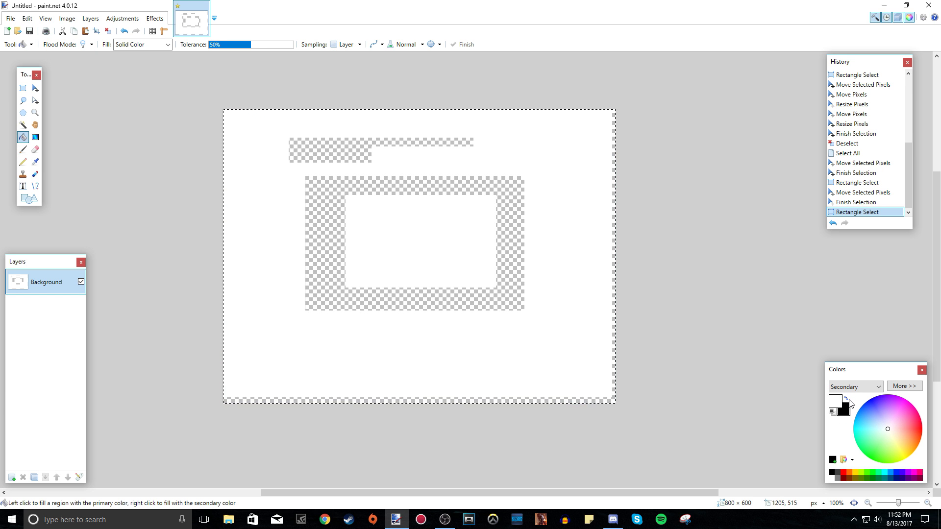
{"action": "left_click", "coordinate": [836, 400]}
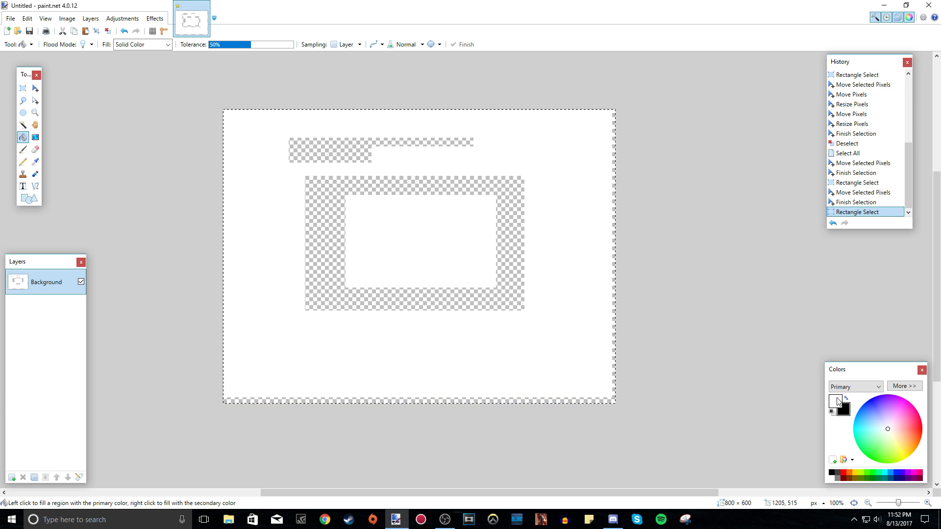
Fill the transparent frame and both transparent strips with white, then deselect.
{"action": "left_click", "coordinate": [412, 188]}
{"action": "left_click", "coordinate": [335, 141]}
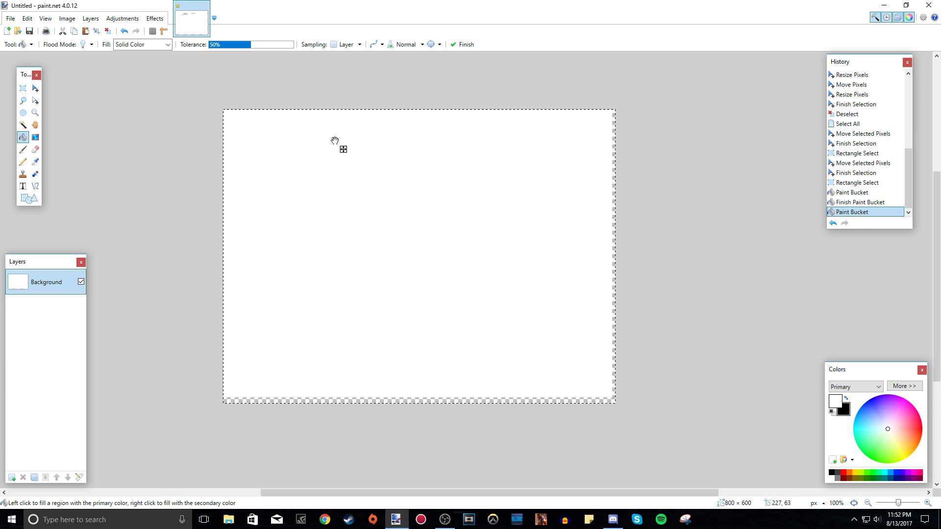
{"action": "left_click", "coordinate": [578, 401]}
{"action": "key", "text": "ctrl+d"}
{"action": "left_click", "coordinate": [23, 100]}
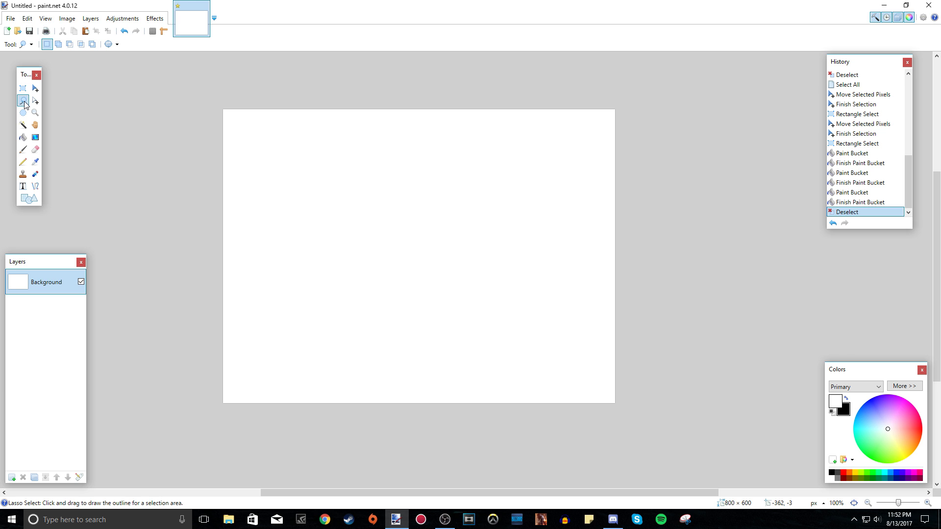
{"action": "mouse_move", "coordinate": [429, 158]}
{"action": "left_mouse_down"}
{"action": "mouse_move", "coordinate": [343, 173]}
{"action": "mouse_move", "coordinate": [405, 325]}
{"action": "mouse_move", "coordinate": [408, 191]}
{"action": "mouse_move", "coordinate": [554, 191]}
{"action": "mouse_move", "coordinate": [313, 314]}
{"action": "mouse_move", "coordinate": [417, 174]}
{"action": "mouse_move", "coordinate": [529, 292]}
{"action": "mouse_move", "coordinate": [559, 221]}
{"action": "left_mouse_up"}
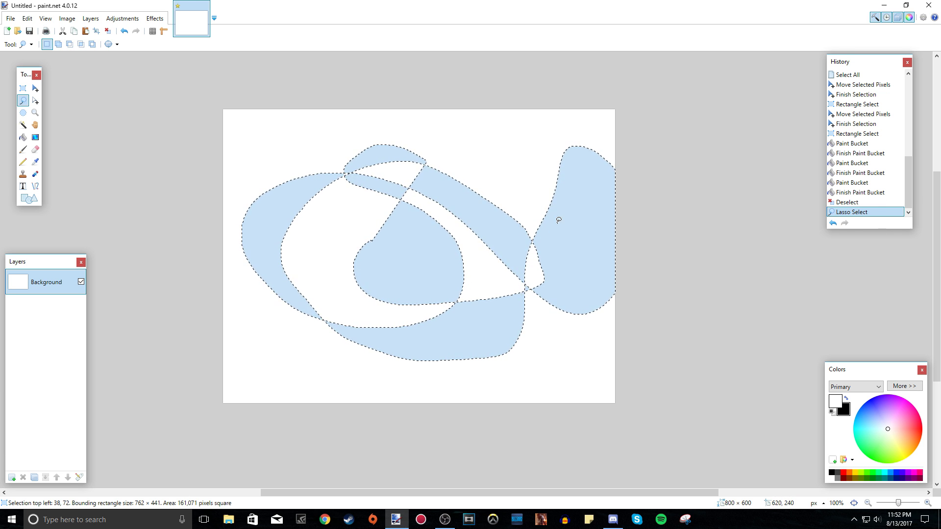
{"action": "left_click", "coordinate": [35, 89]}
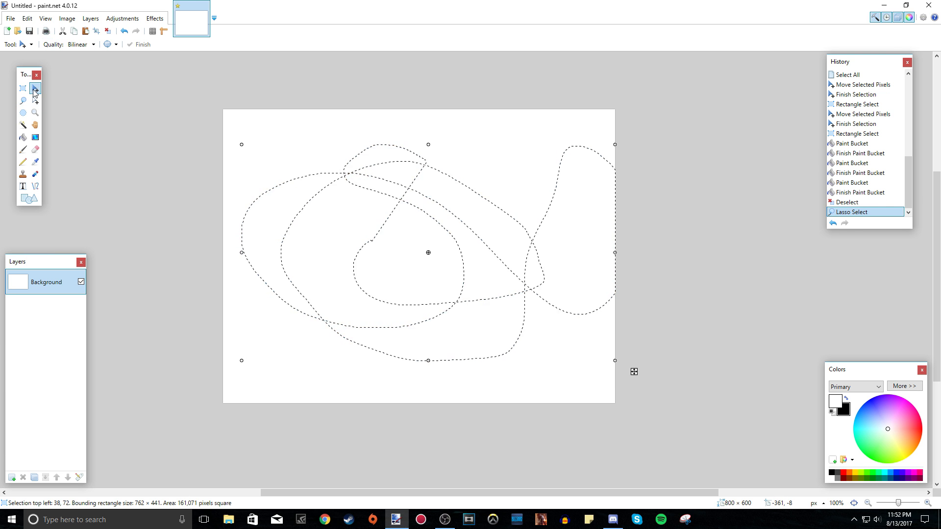
{"action": "left_click_drag", "start_coordinate": [566, 211], "coordinate": [546, 238]}
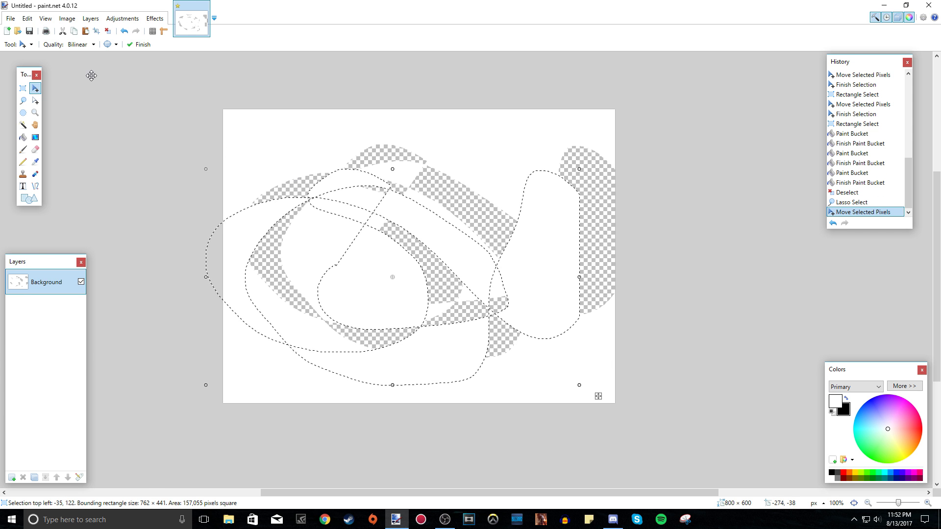
{"action": "key", "text": "ctrl+z"}
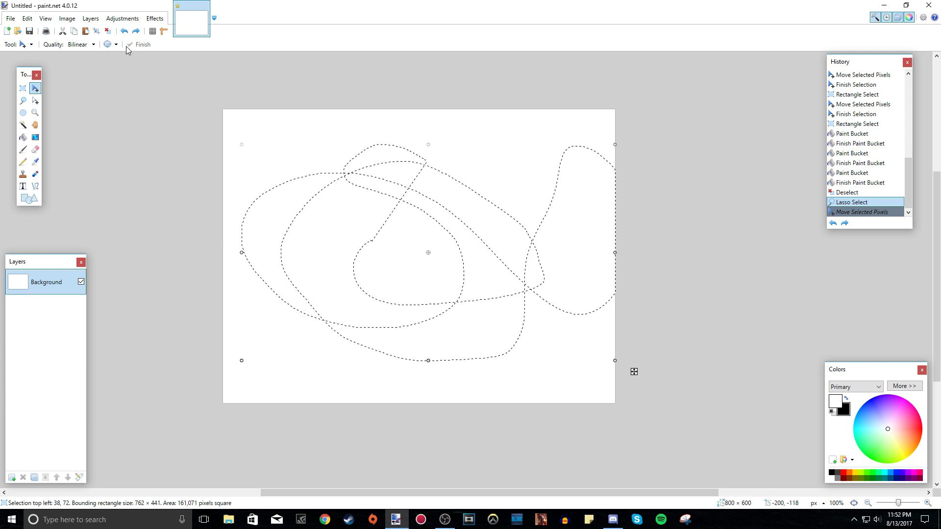
{"action": "left_click", "coordinate": [108, 32]}
{"action": "left_click", "coordinate": [22, 101]}
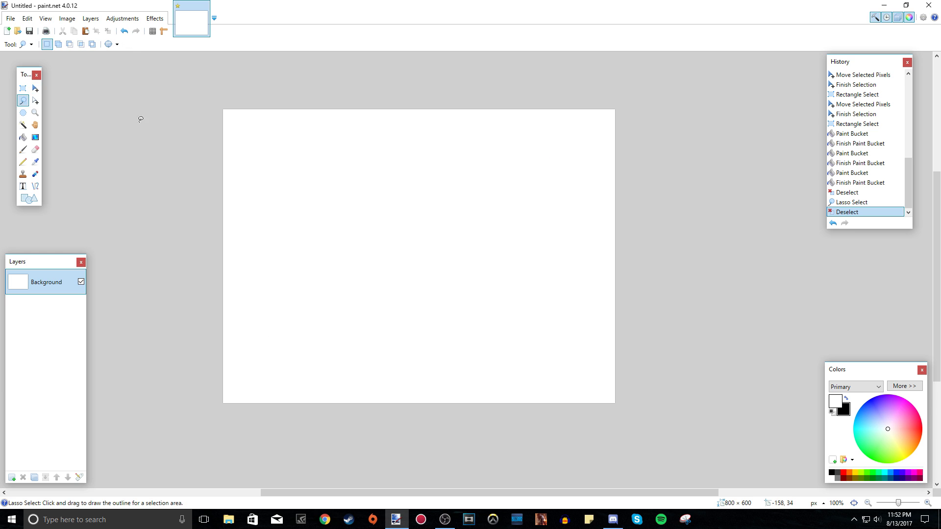
{"action": "left_click", "coordinate": [22, 89]}
{"action": "left_click_drag", "start_coordinate": [285, 155], "coordinate": [342, 197]}
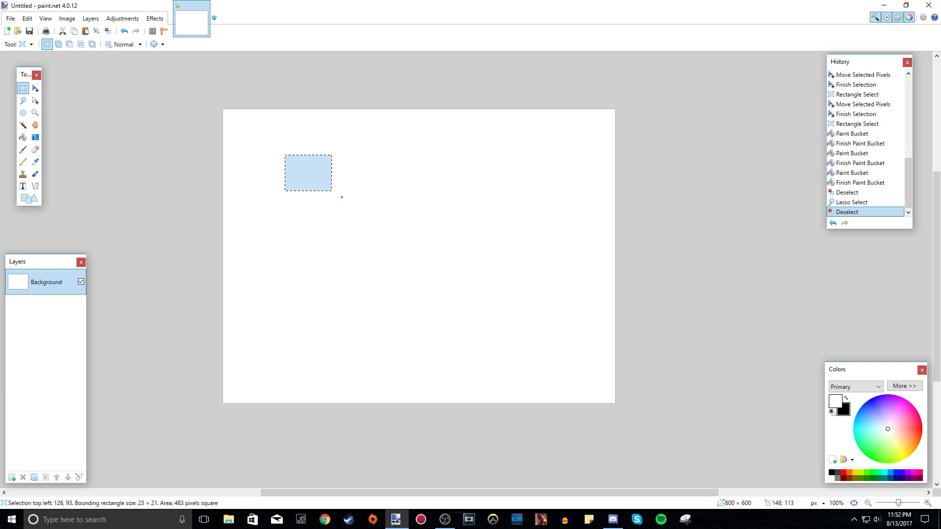
Draw several Lasso freehand selections, ending with a rounded 361×253 area in the upper-left-centre.
{"action": "left_click", "coordinate": [23, 100]}
{"action": "left_click", "coordinate": [370, 208]}
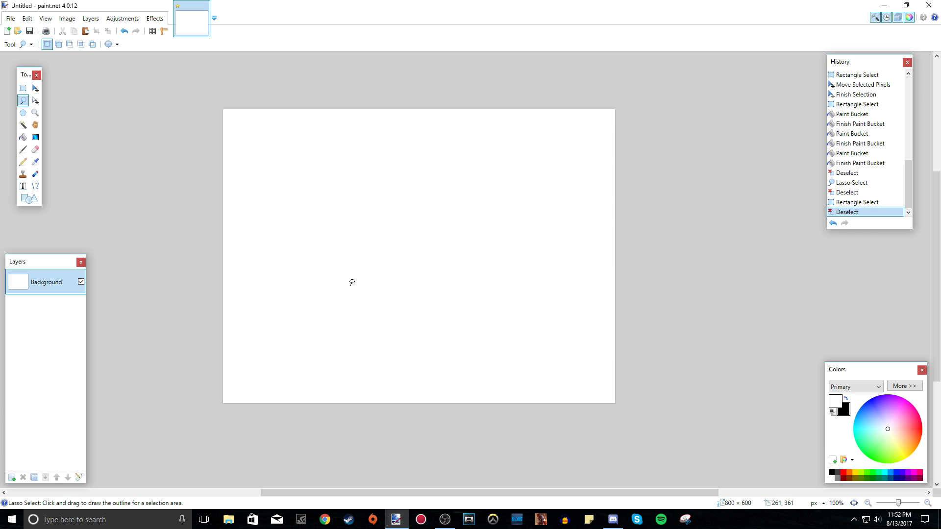
{"action": "mouse_move", "coordinate": [308, 310]}
{"action": "left_mouse_down"}
{"action": "mouse_move", "coordinate": [321, 301]}
{"action": "mouse_move", "coordinate": [329, 249]}
{"action": "left_mouse_up"}
{"action": "mouse_move", "coordinate": [343, 165]}
{"action": "left_mouse_down"}
{"action": "mouse_move", "coordinate": [411, 140]}
{"action": "mouse_move", "coordinate": [489, 164]}
{"action": "mouse_move", "coordinate": [490, 231]}
{"action": "mouse_move", "coordinate": [457, 264]}
{"action": "mouse_move", "coordinate": [476, 288]}
{"action": "mouse_move", "coordinate": [478, 314]}
{"action": "mouse_move", "coordinate": [437, 349]}
{"action": "mouse_move", "coordinate": [397, 352]}
{"action": "mouse_move", "coordinate": [360, 349]}
{"action": "mouse_move", "coordinate": [303, 312]}
{"action": "left_mouse_up"}
{"action": "mouse_move", "coordinate": [539, 188]}
{"action": "left_mouse_down"}
{"action": "mouse_move", "coordinate": [506, 222]}
{"action": "mouse_move", "coordinate": [545, 286]}
{"action": "mouse_move", "coordinate": [601, 257]}
{"action": "mouse_move", "coordinate": [593, 206]}
{"action": "mouse_move", "coordinate": [553, 188]}
{"action": "left_mouse_up"}
{"action": "mouse_move", "coordinate": [353, 142]}
{"action": "left_mouse_down"}
{"action": "mouse_move", "coordinate": [300, 174]}
{"action": "mouse_move", "coordinate": [458, 168]}
{"action": "mouse_move", "coordinate": [337, 147]}
{"action": "left_mouse_up"}
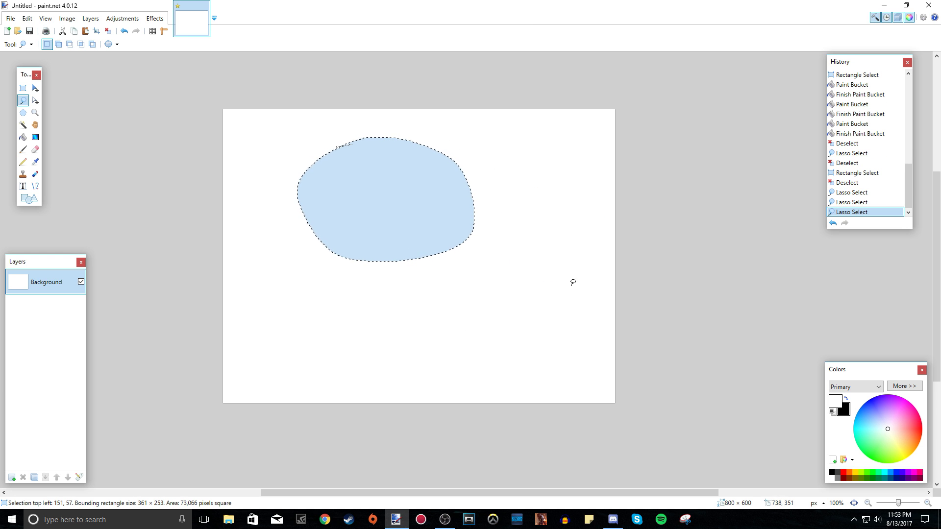